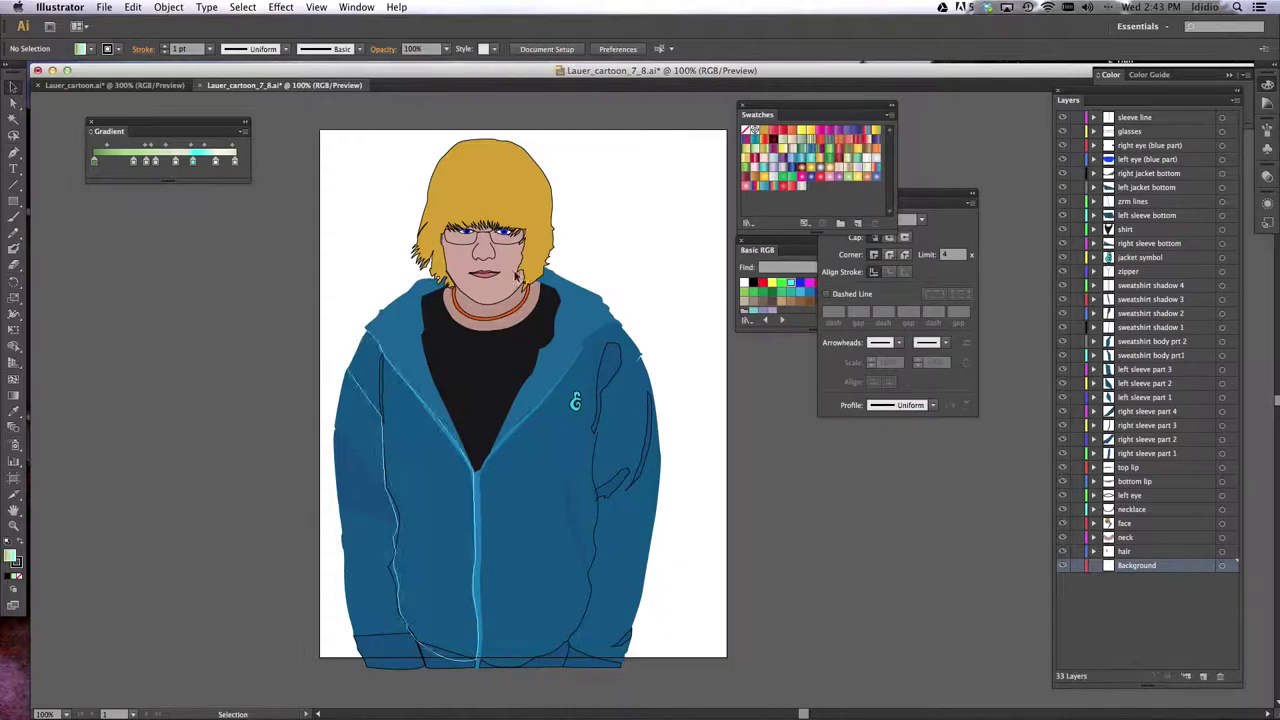
Pull the Stroke panel out from behind Basic RGB and close it.
mouse_move(909, 197)
mouse_down()
mouse_move(925, 317)
mouse_move(864, 385)
mouse_up()
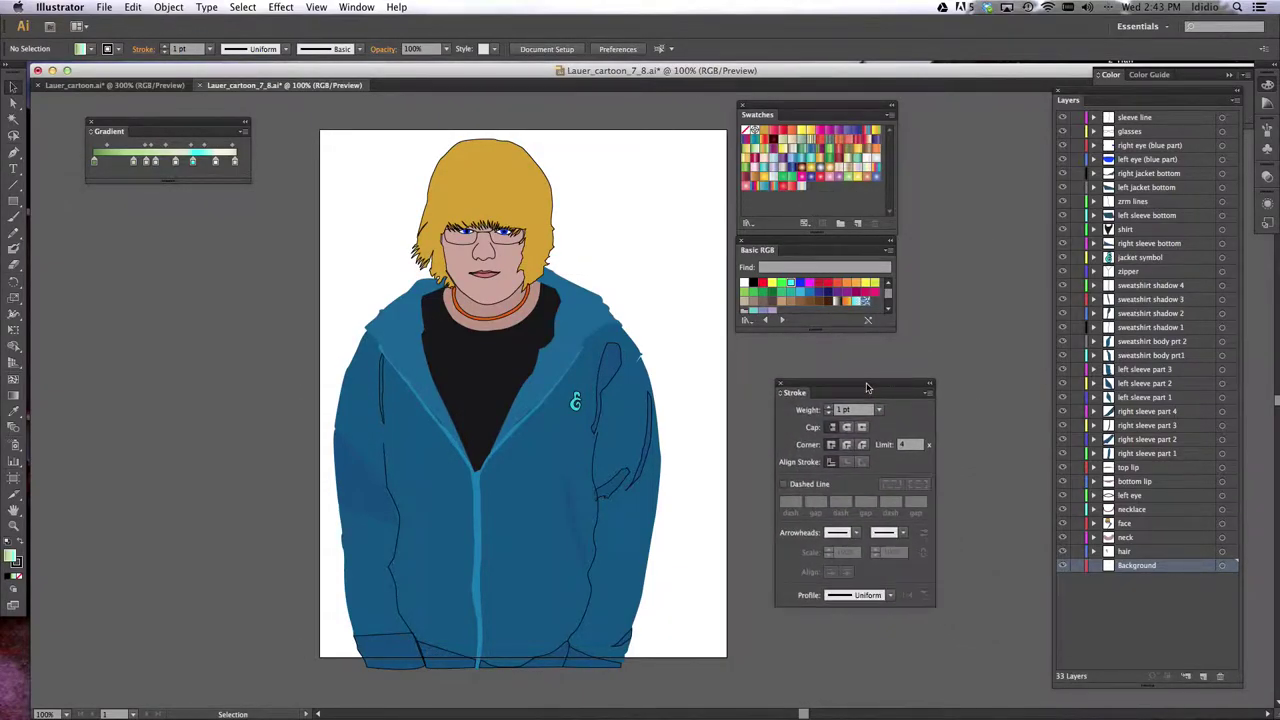
click(777, 382)
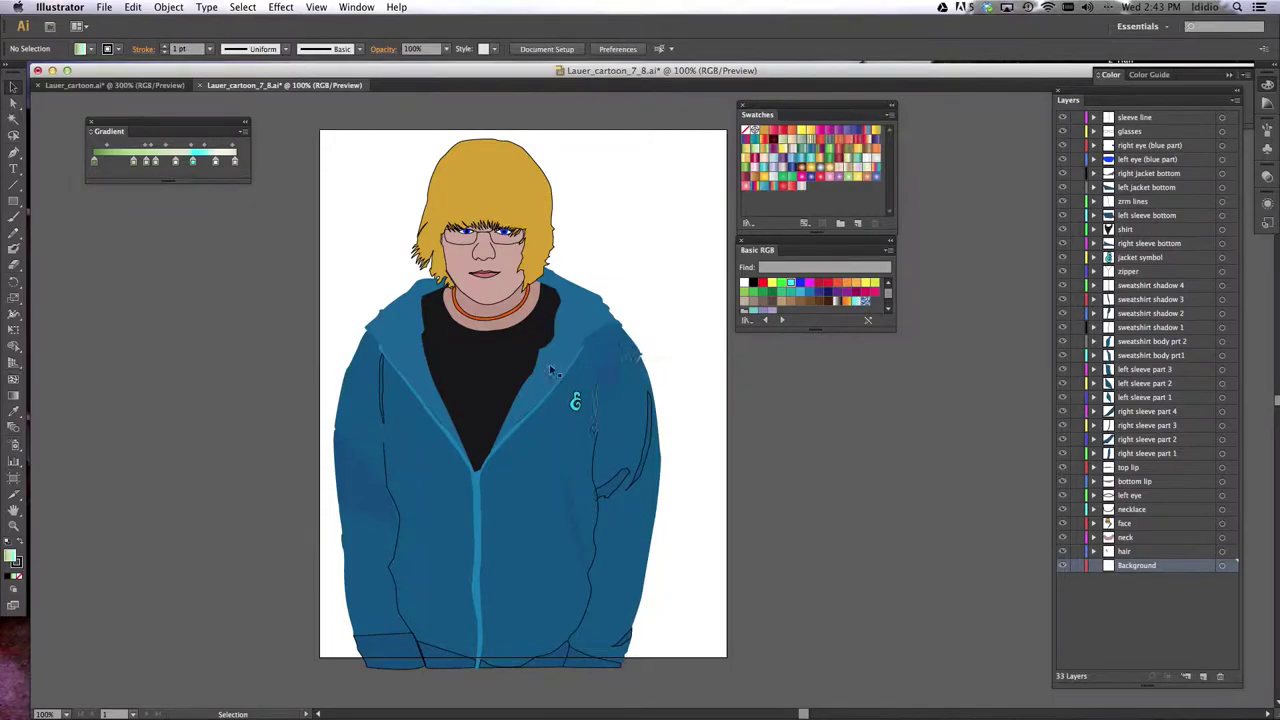
Draw a rectangle covering the whole 612×792 pt page and fill it solid red.
click(14, 204)
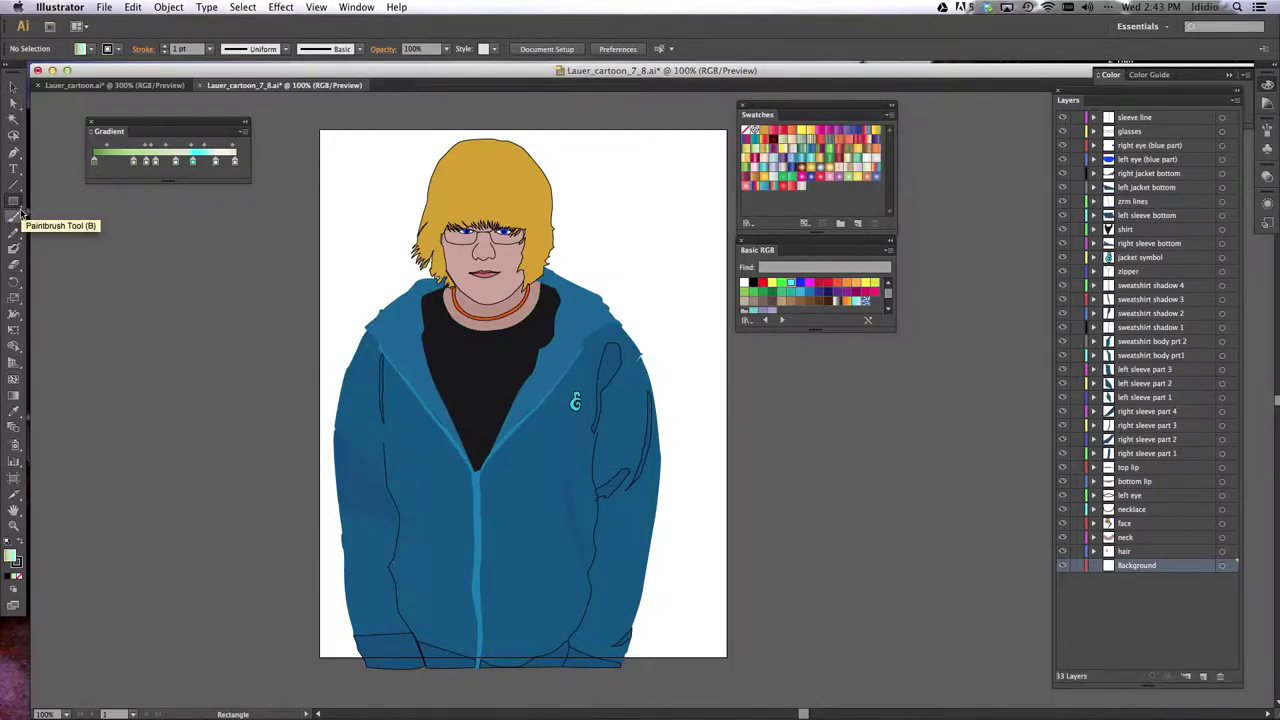
drag(320, 130, 727, 657)
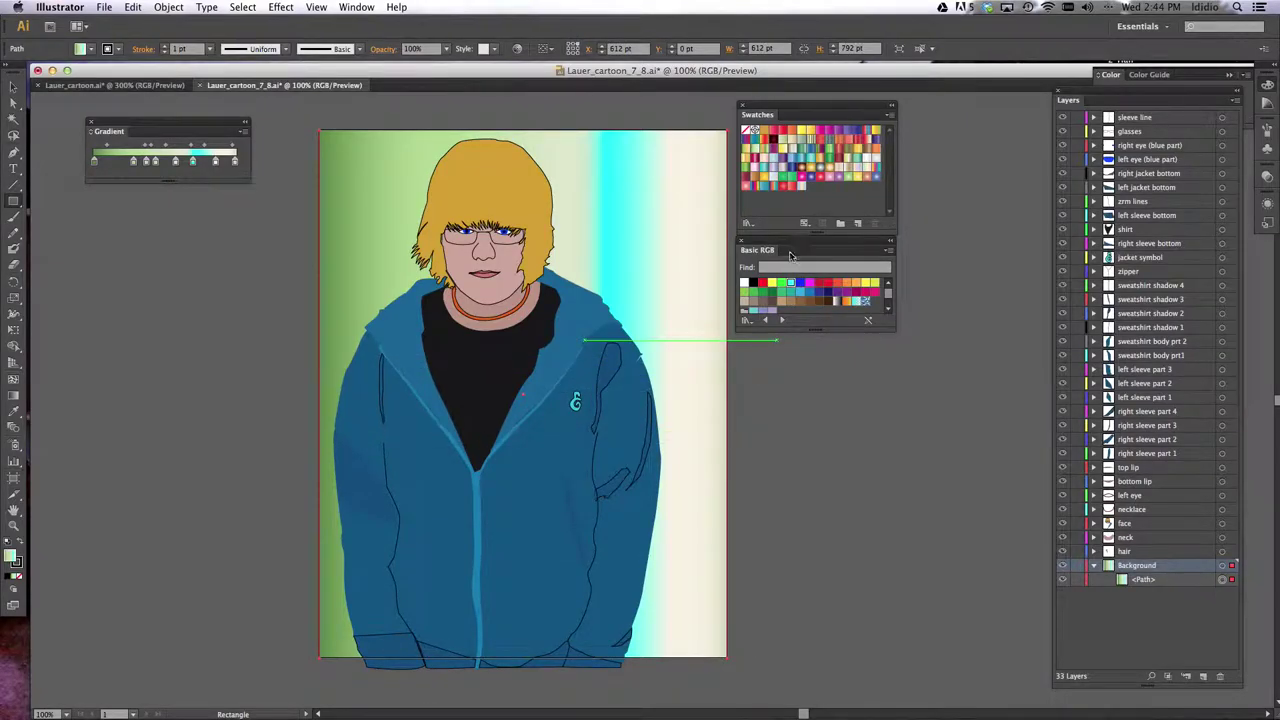
click(767, 285)
Try yellow, green, cyan, magenta and red Basic RGB fills, settling on orange.
click(771, 284)
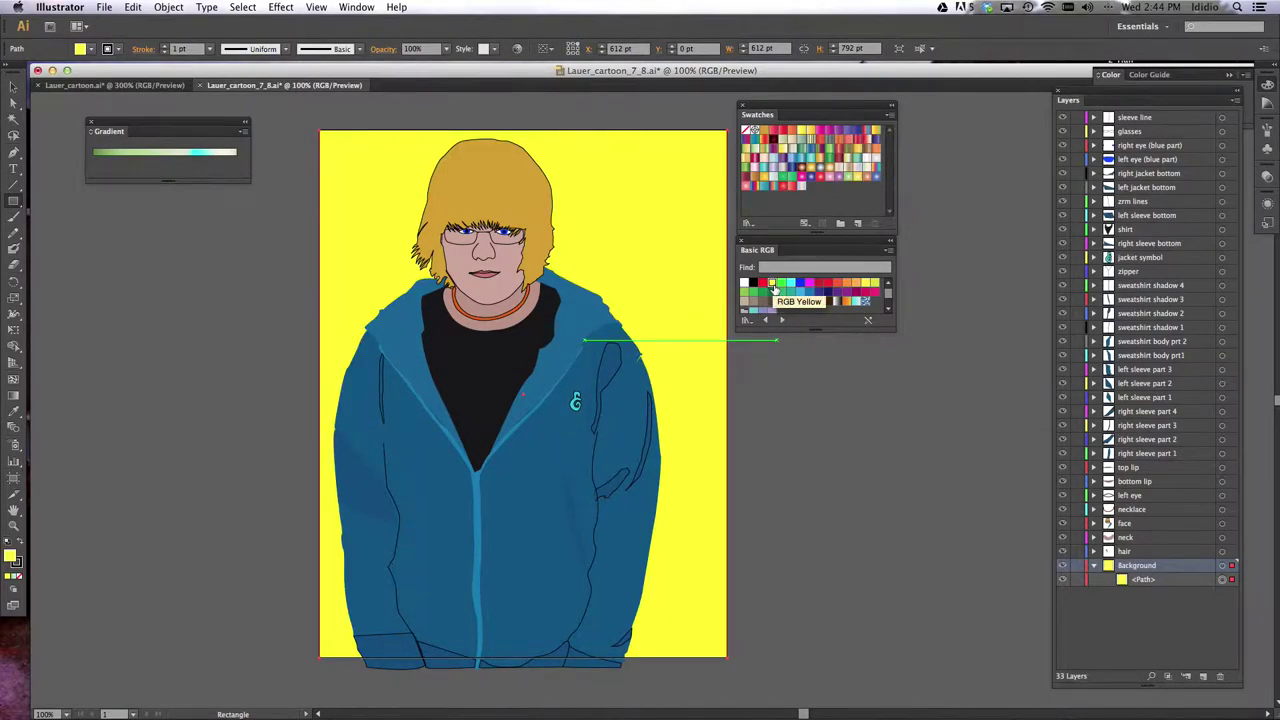
click(781, 284)
click(791, 284)
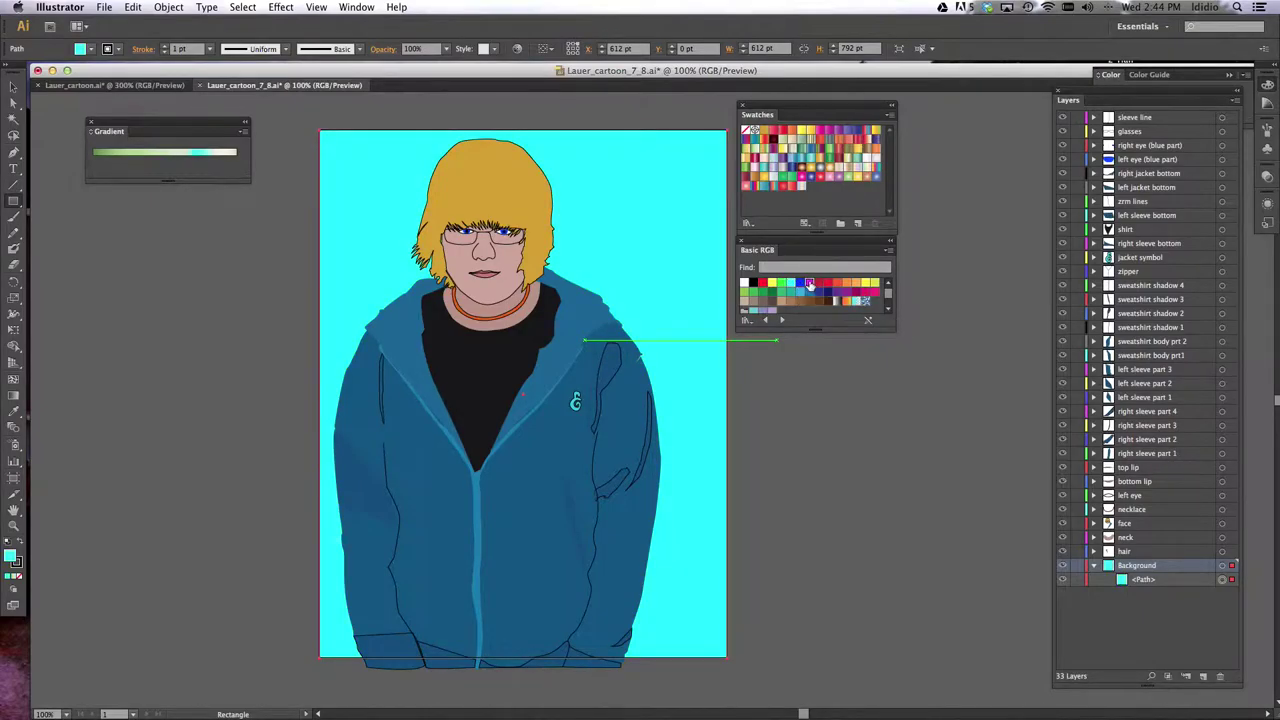
click(810, 284)
click(829, 284)
click(838, 285)
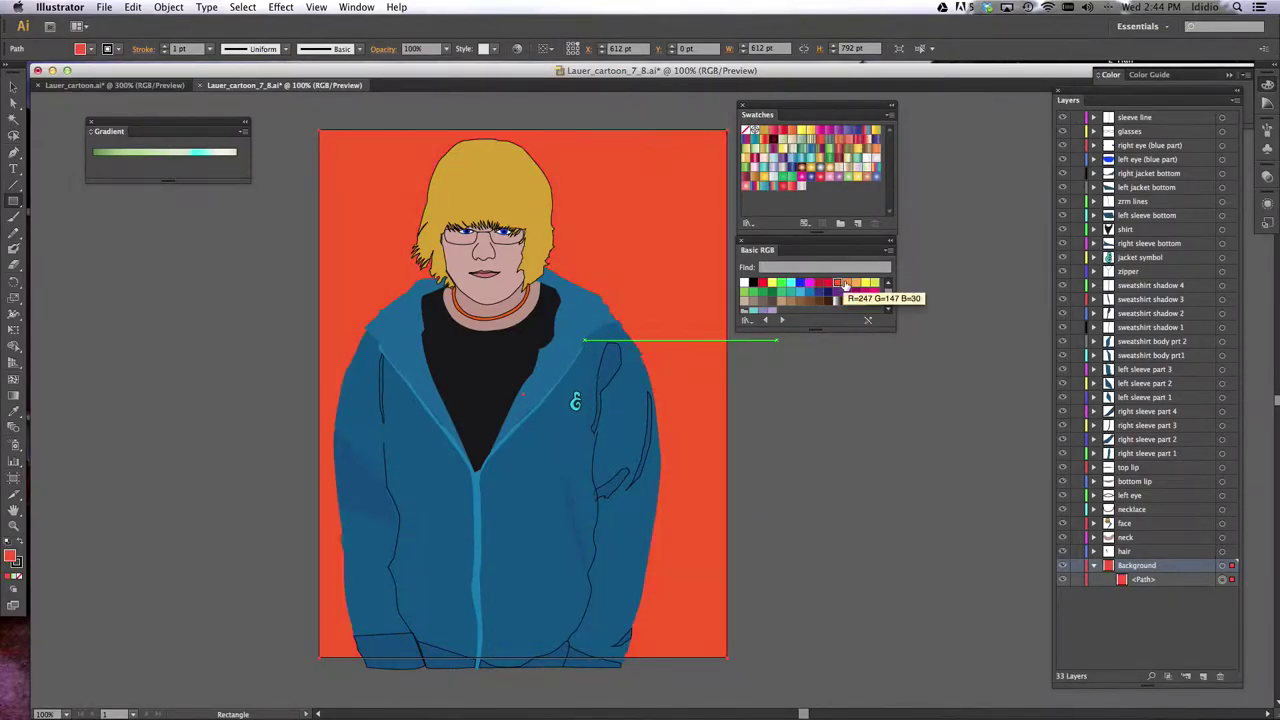
click(847, 285)
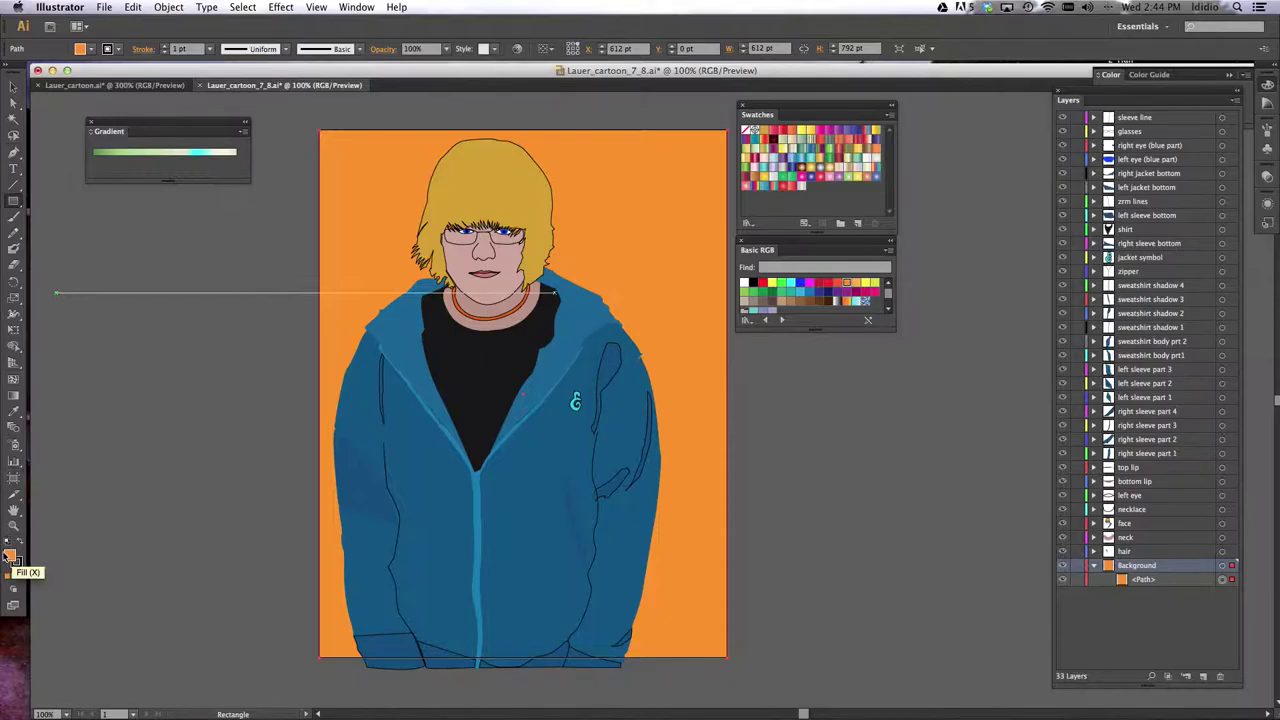
double_click(12, 556)
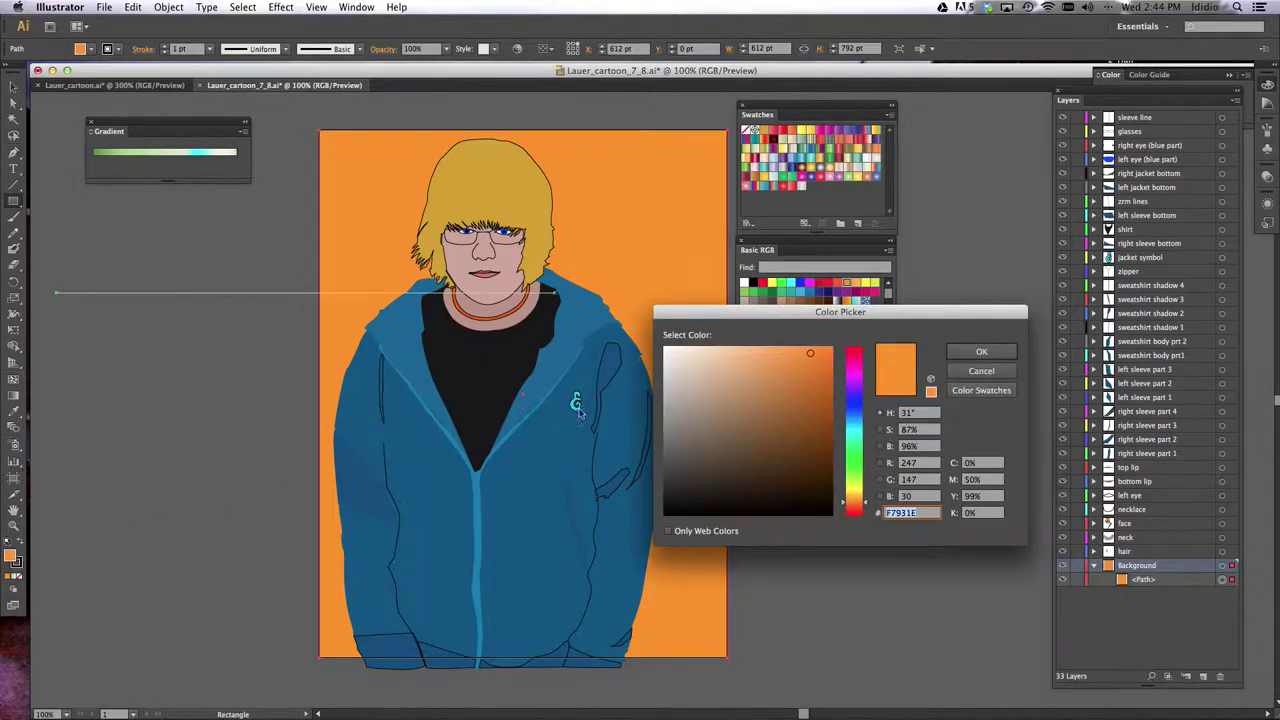
Pick the lighter orange F7BE86 in the Color Picker and confirm it.
click(737, 351)
click(981, 351)
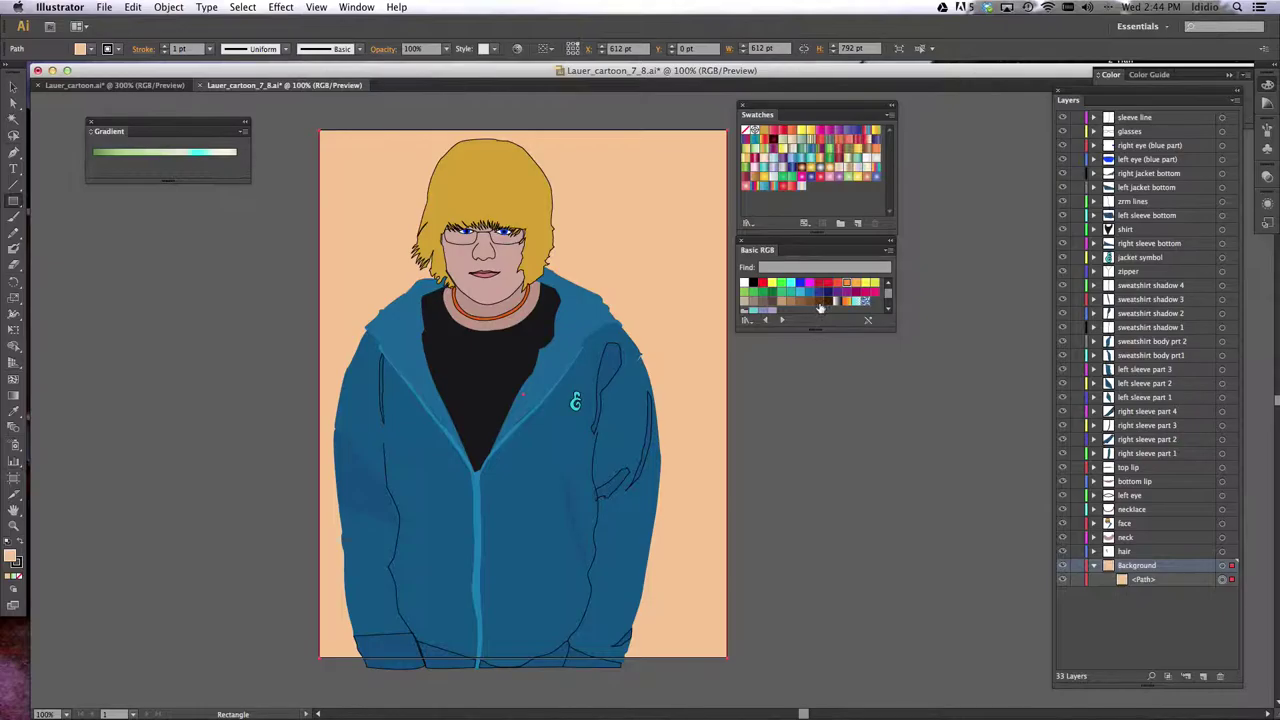
Open Swatch Library > Gradients > Tints and Shades from the Swatches panel menu.
click(354, 7)
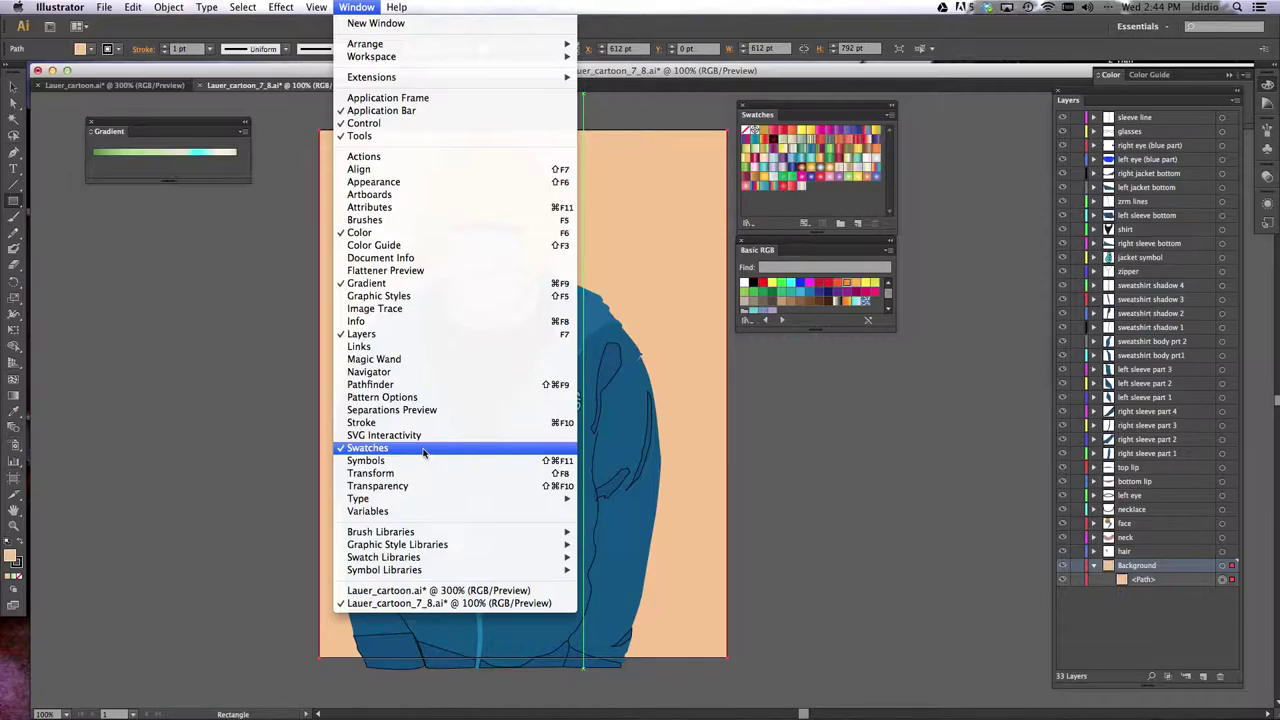
click(768, 120)
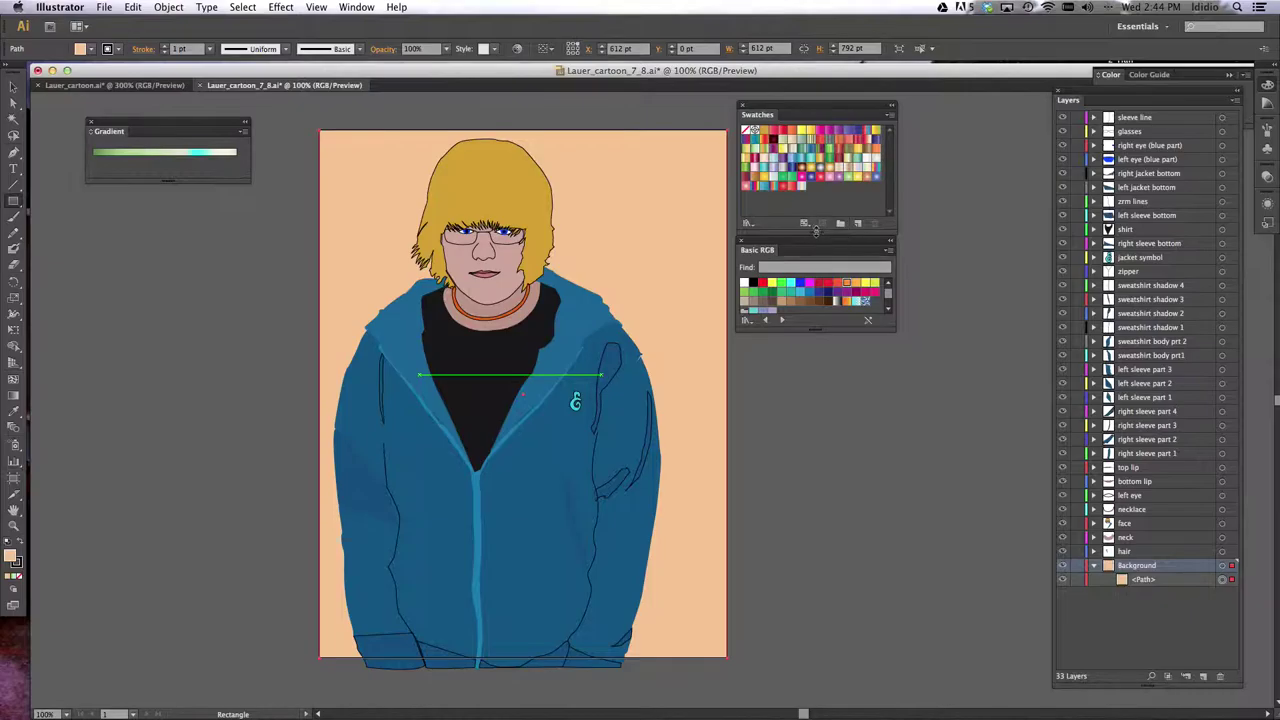
click(890, 116)
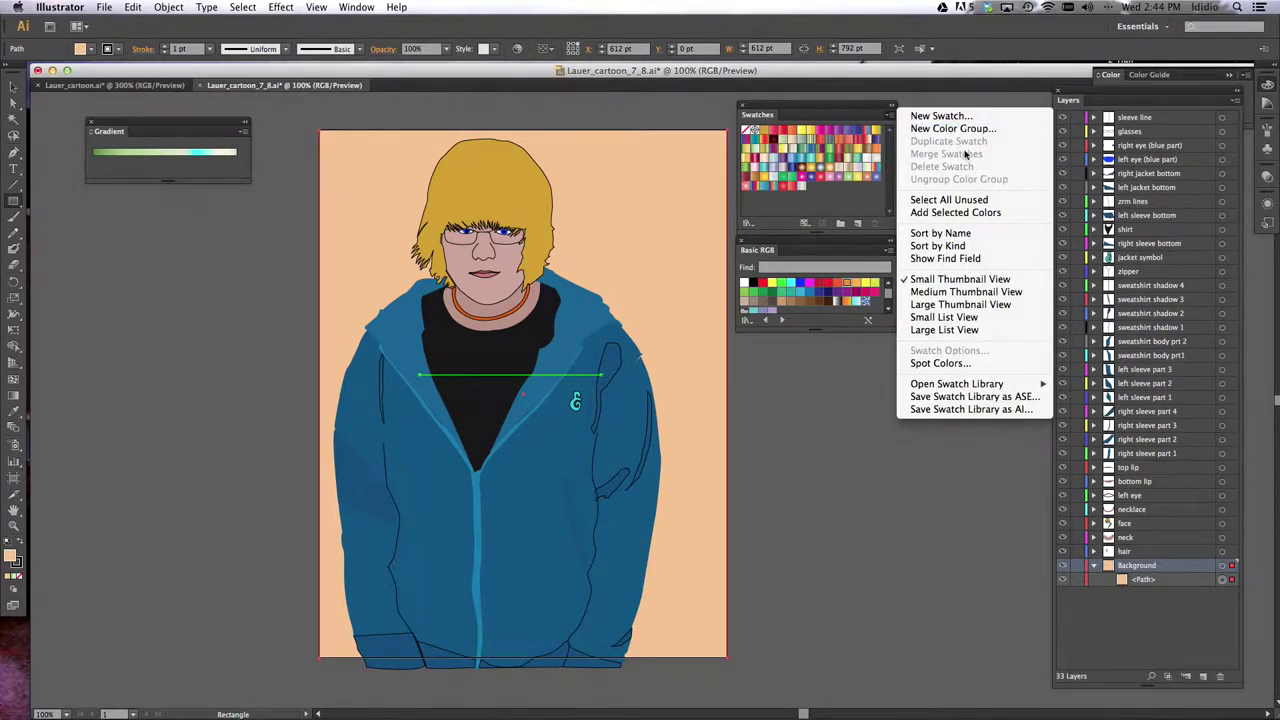
mouse_move(978, 387)
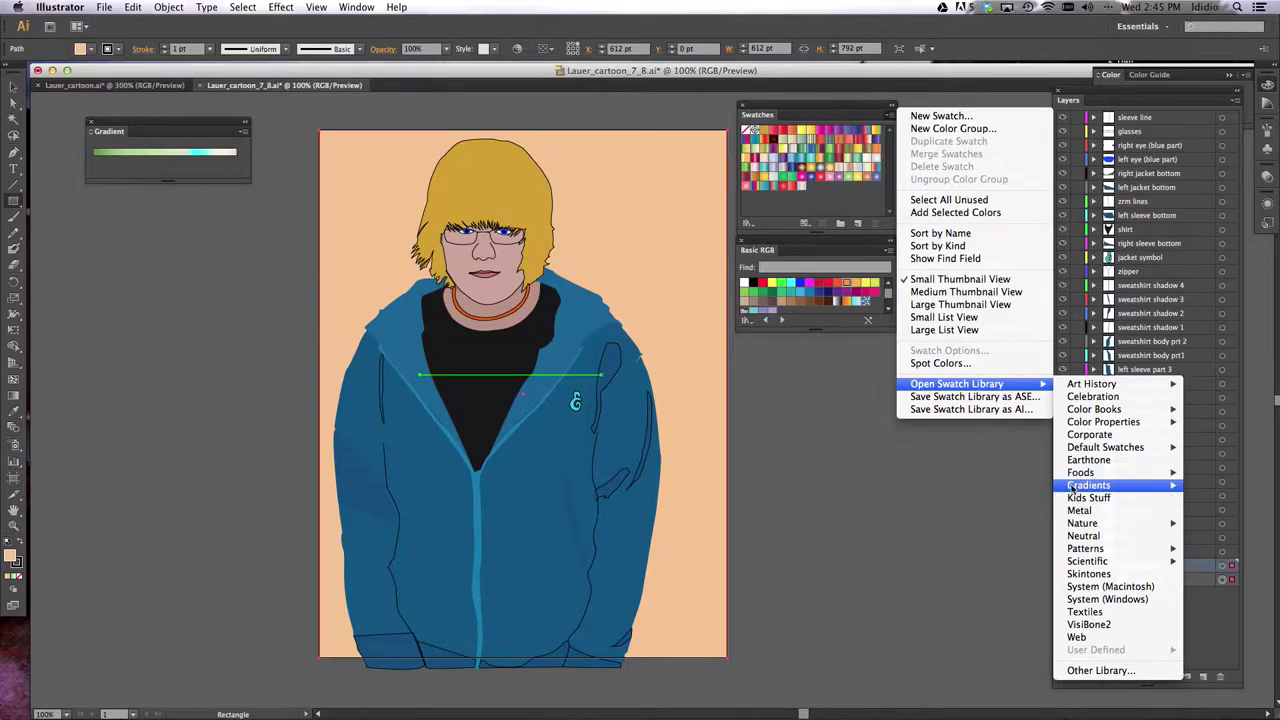
mouse_move(1073, 488)
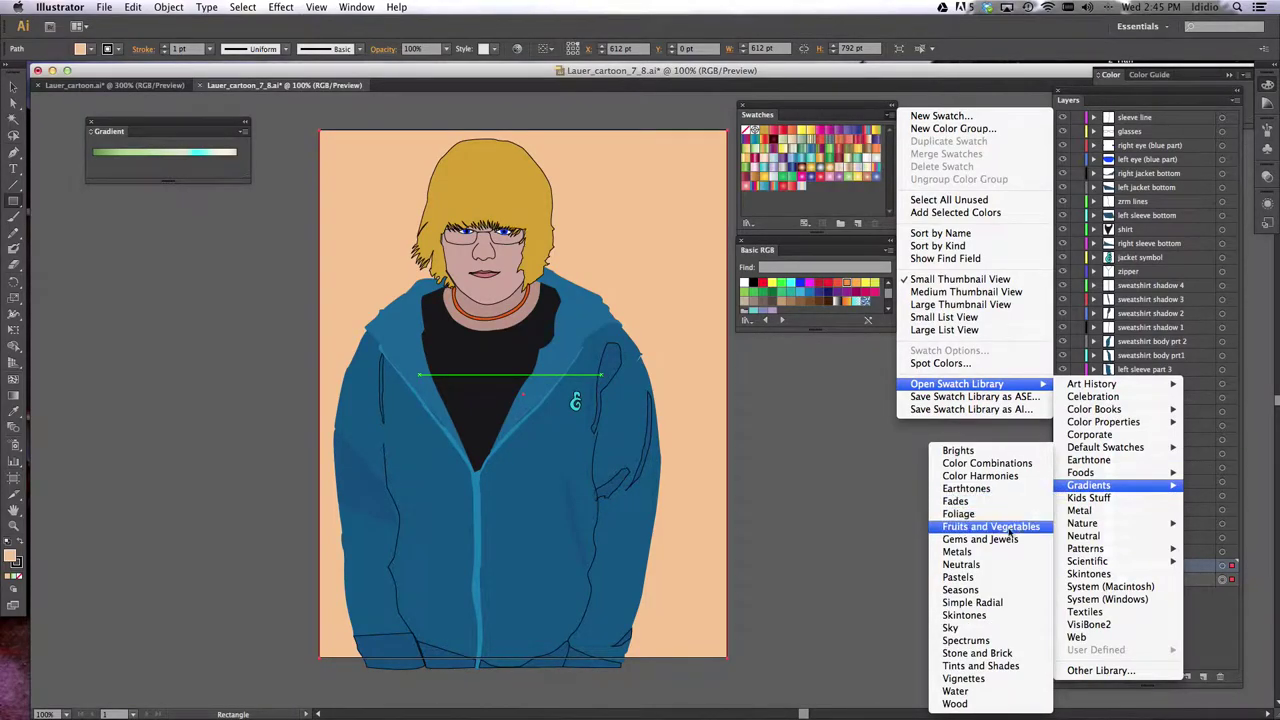
click(1005, 666)
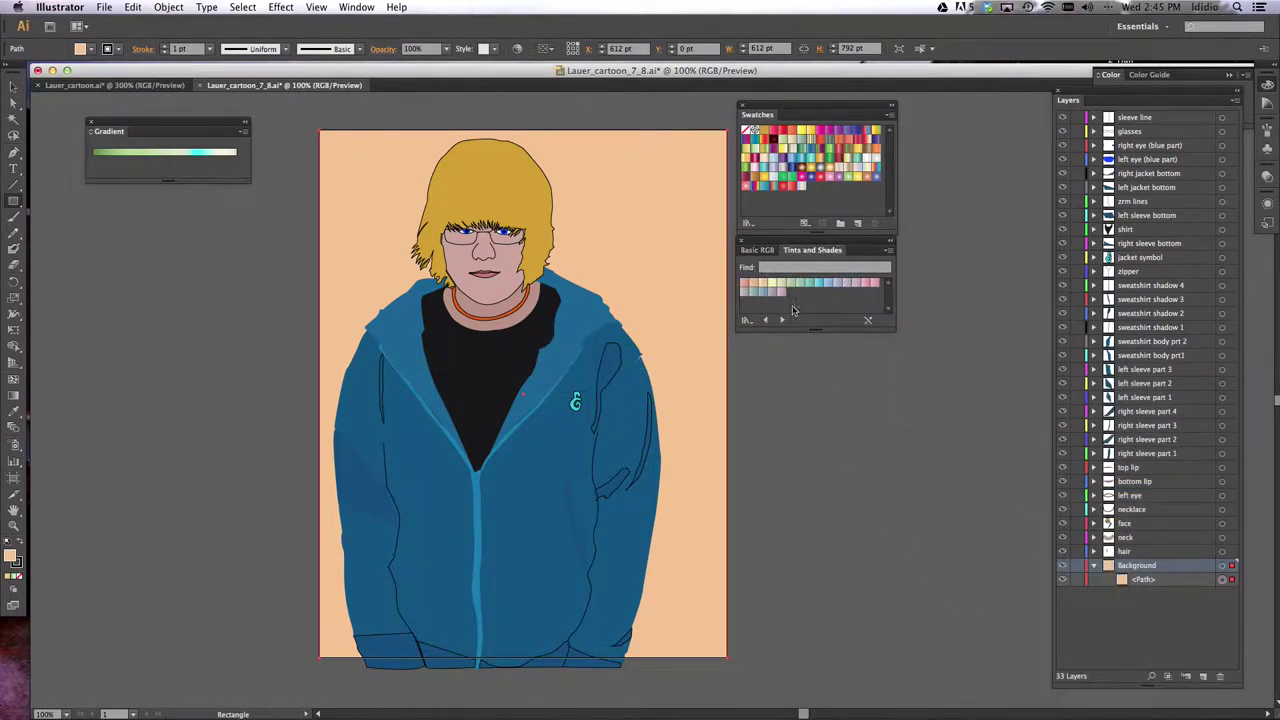
Try pink, peach, yellow and green Tints and Shades gradients, settling on bluer teal.
click(744, 287)
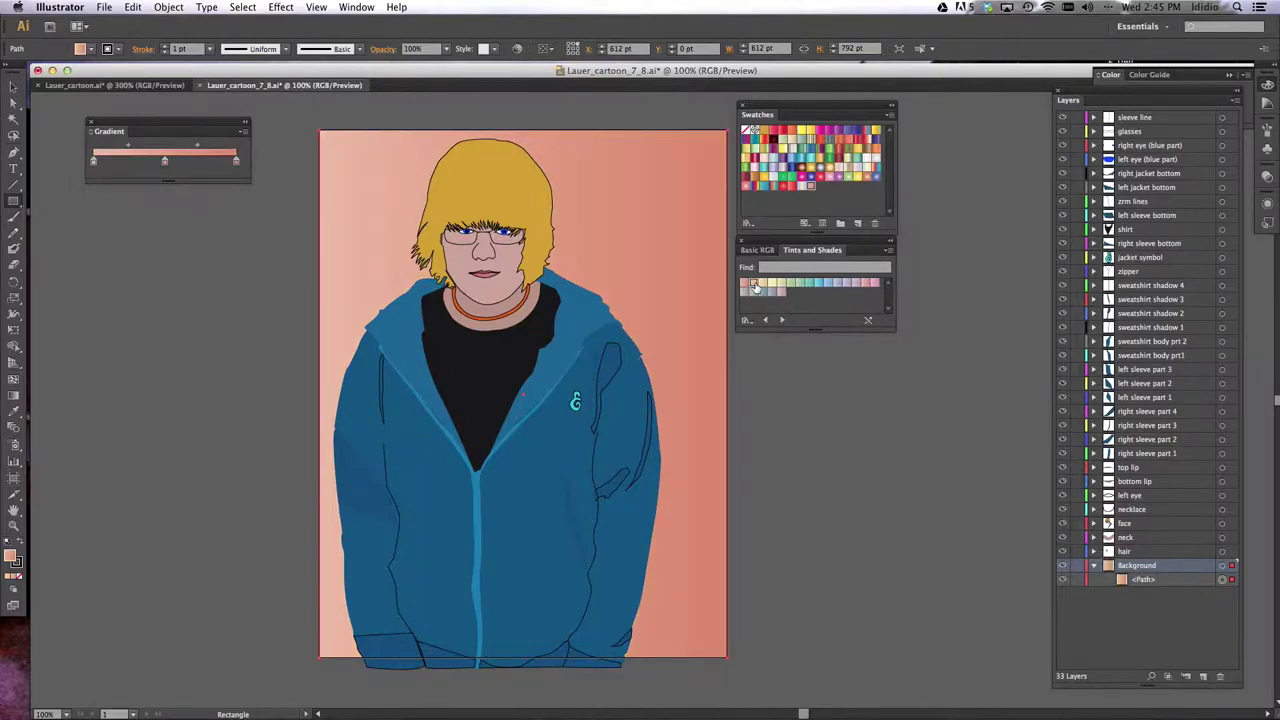
click(758, 287)
click(768, 285)
click(775, 285)
click(781, 286)
click(788, 287)
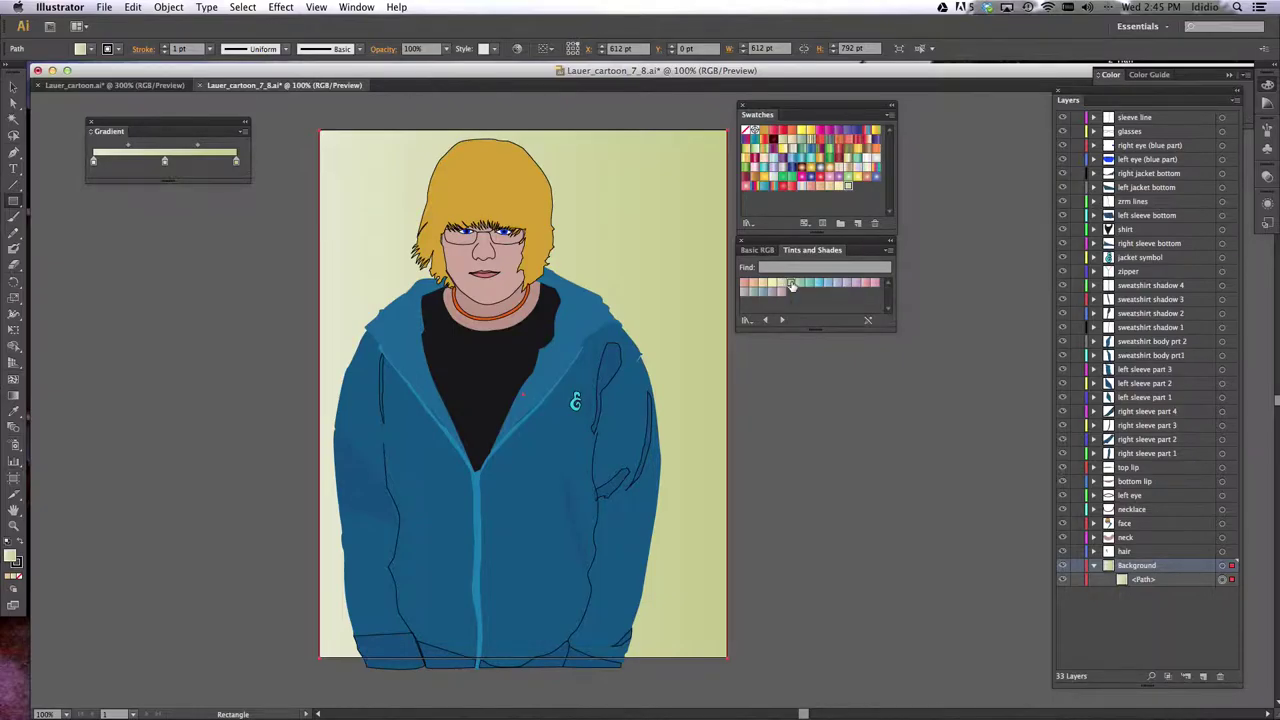
click(797, 286)
click(804, 286)
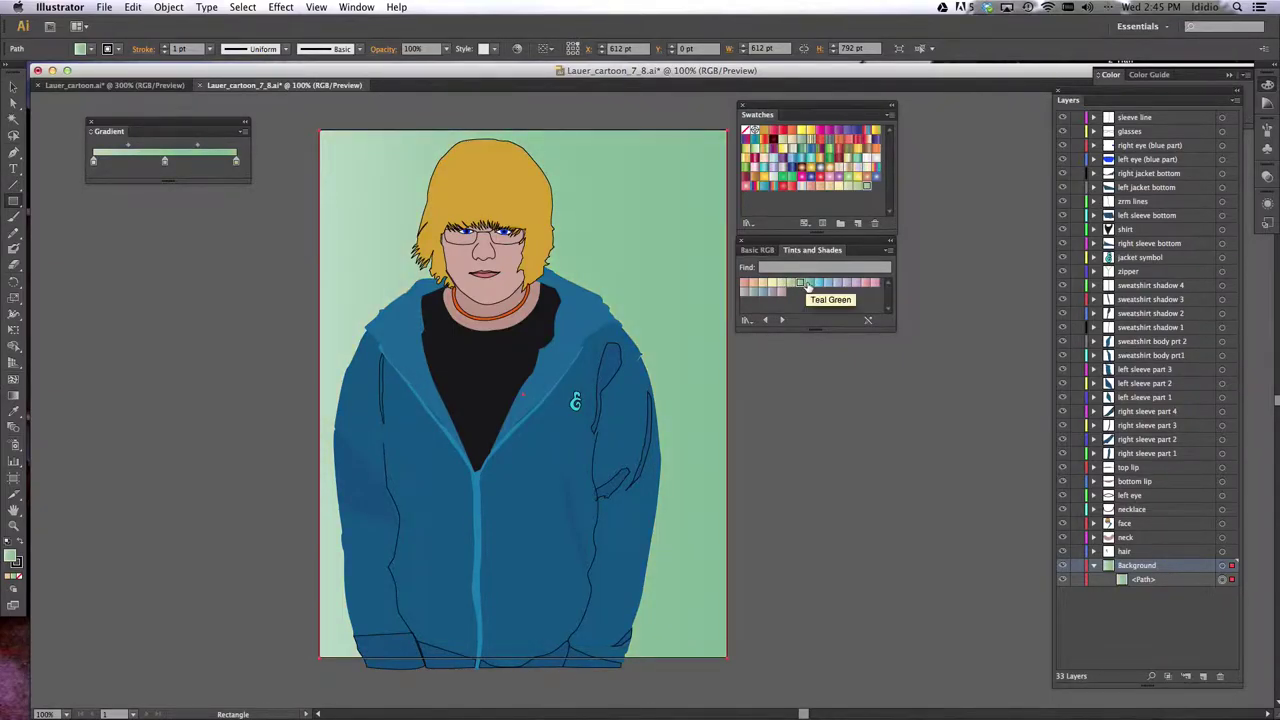
click(813, 285)
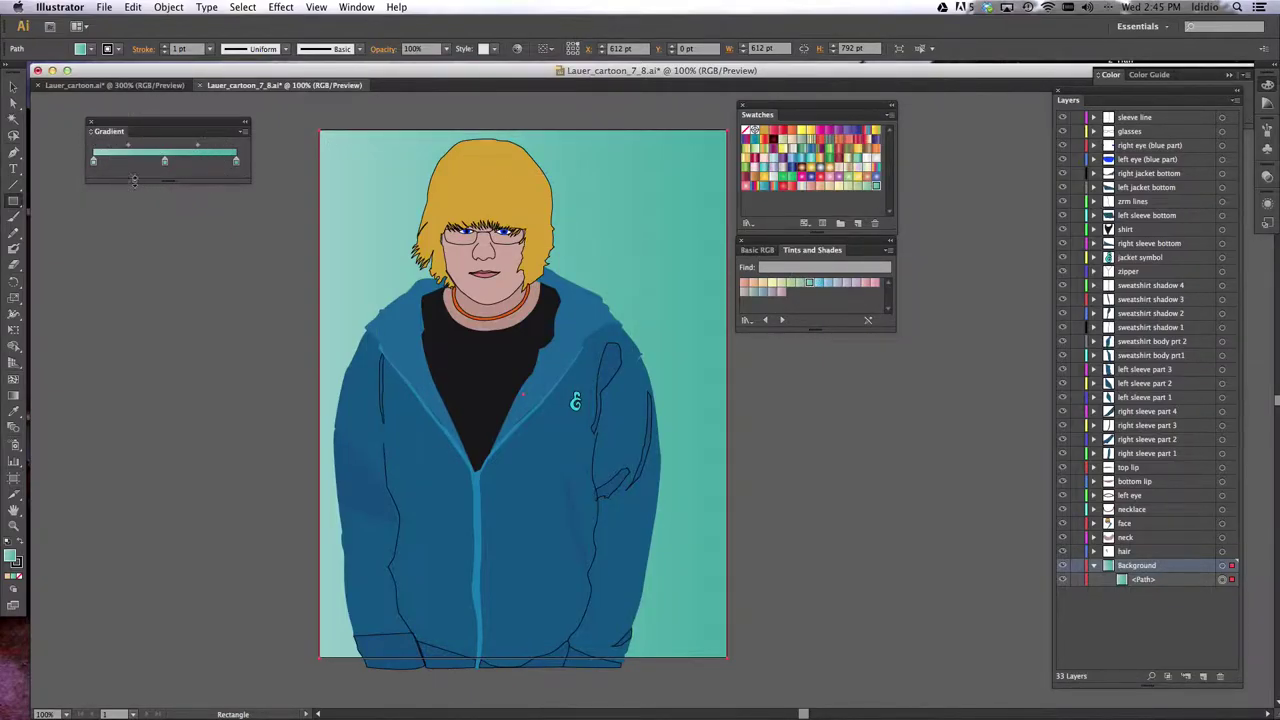
click(356, 9)
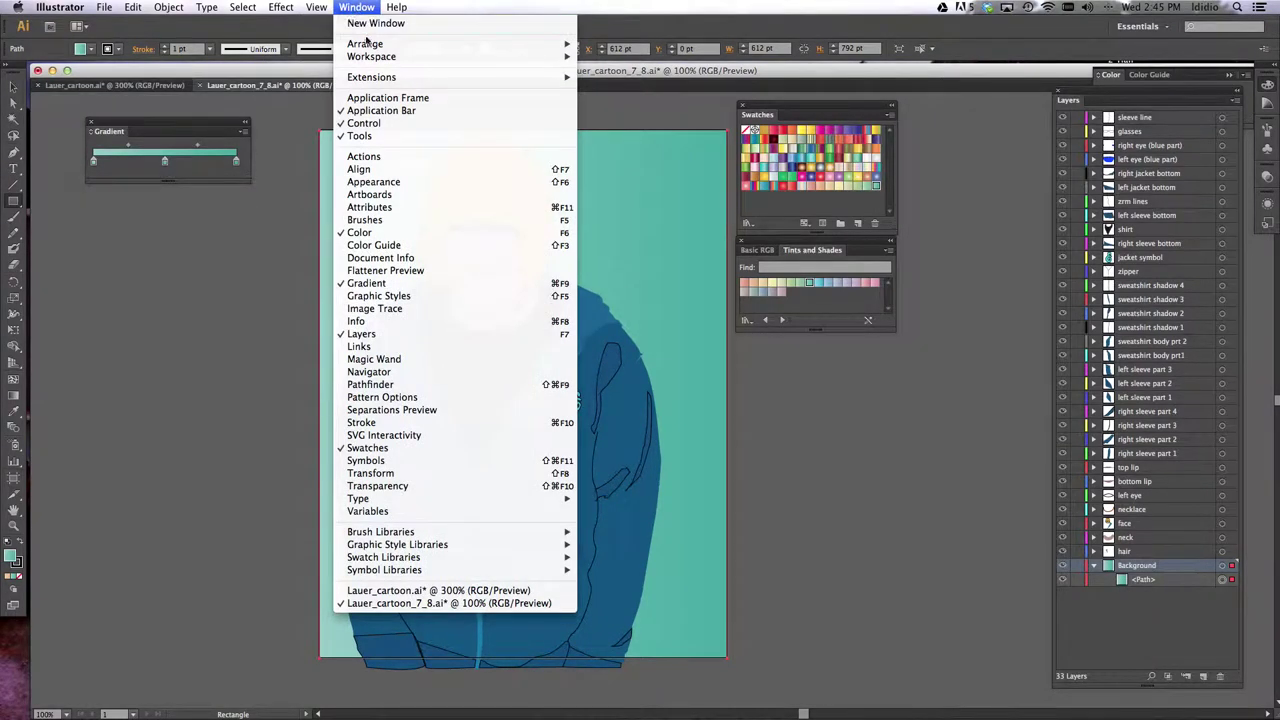
Dock the Gradient panel by the swatches and float the Basic RGB swatch library separately.
click(459, 292)
drag(186, 126, 837, 349)
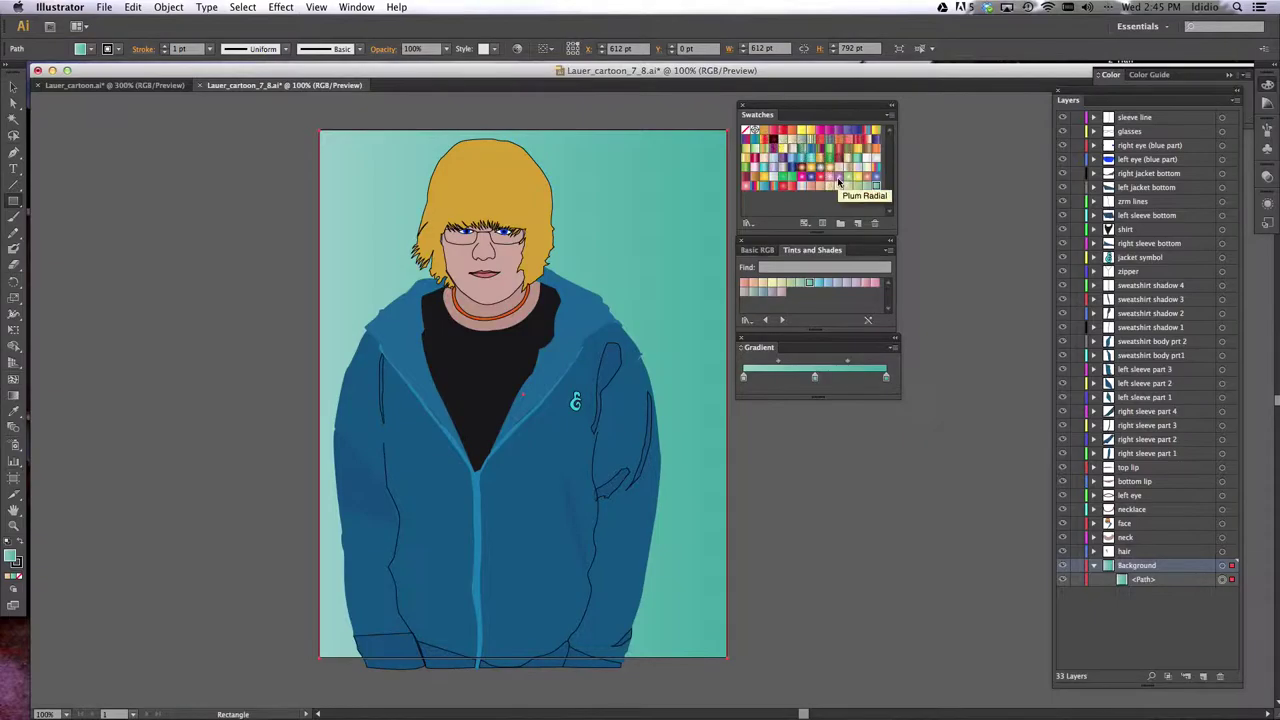
click(891, 114)
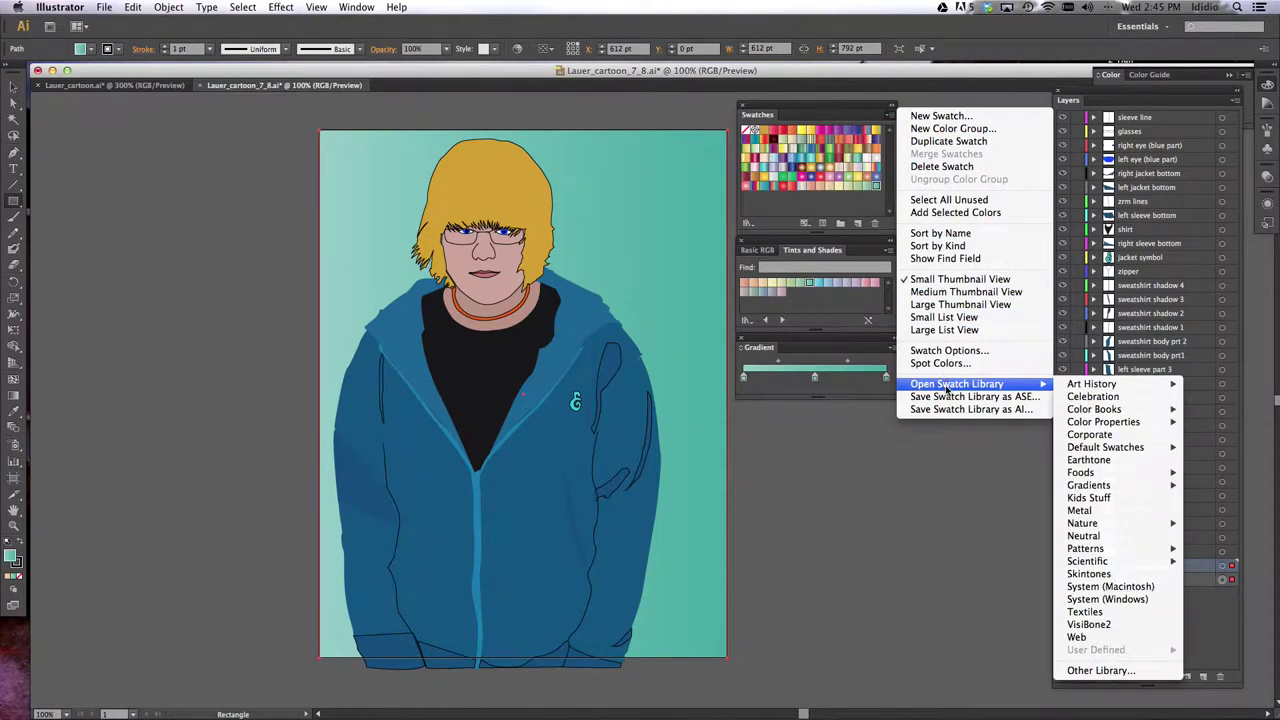
mouse_move(1110, 448)
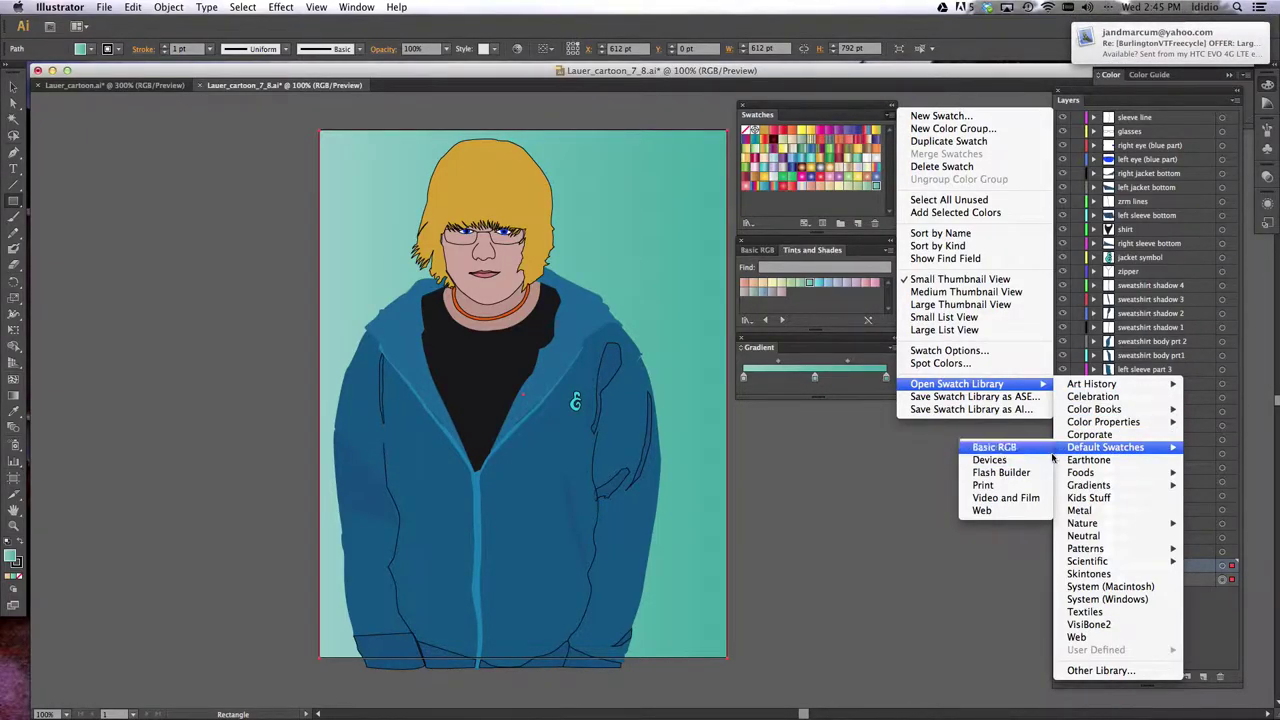
click(1002, 448)
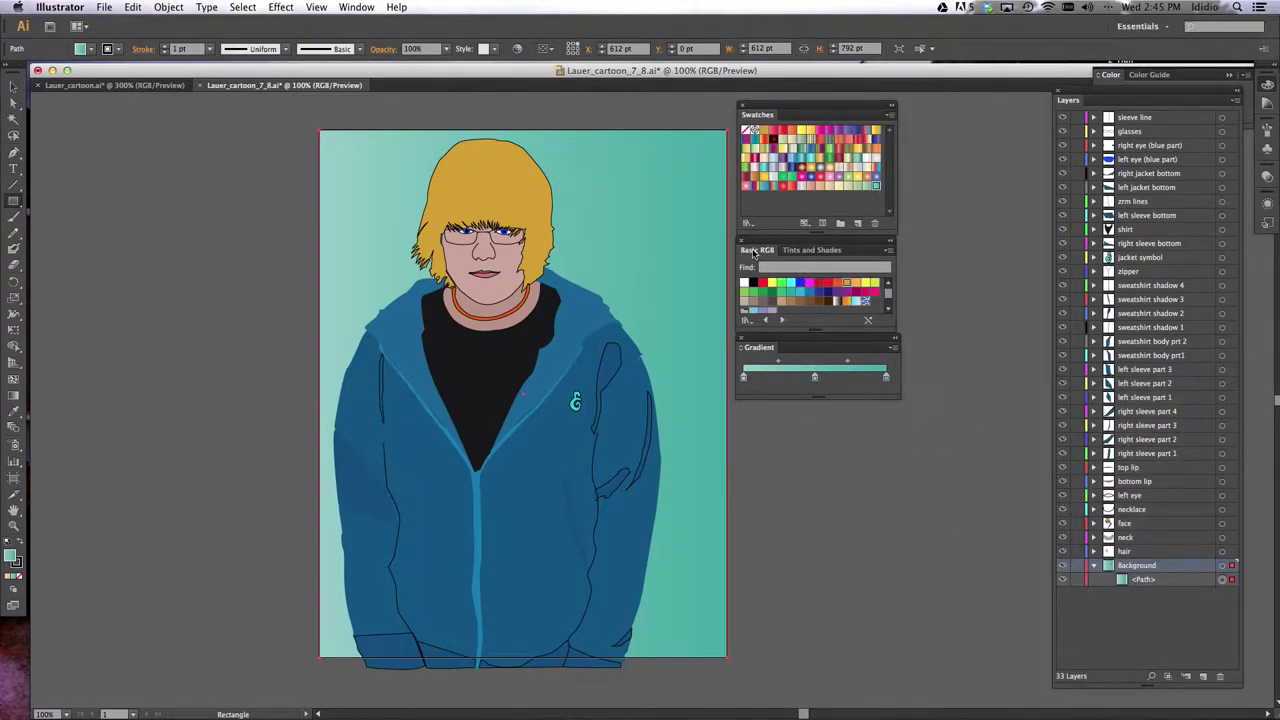
drag(757, 250, 918, 250)
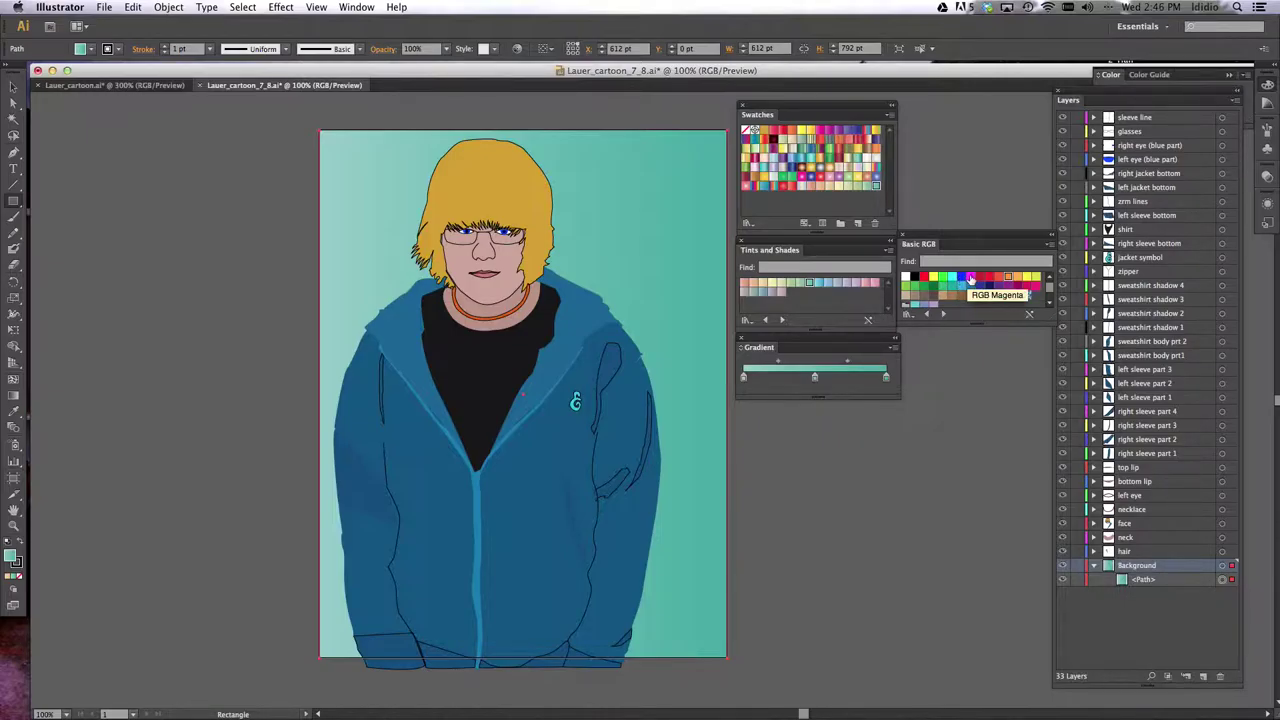
Add RGB Magenta to the gradient, delete the teal middle stop, and run it across the page.
drag(970, 279, 854, 378)
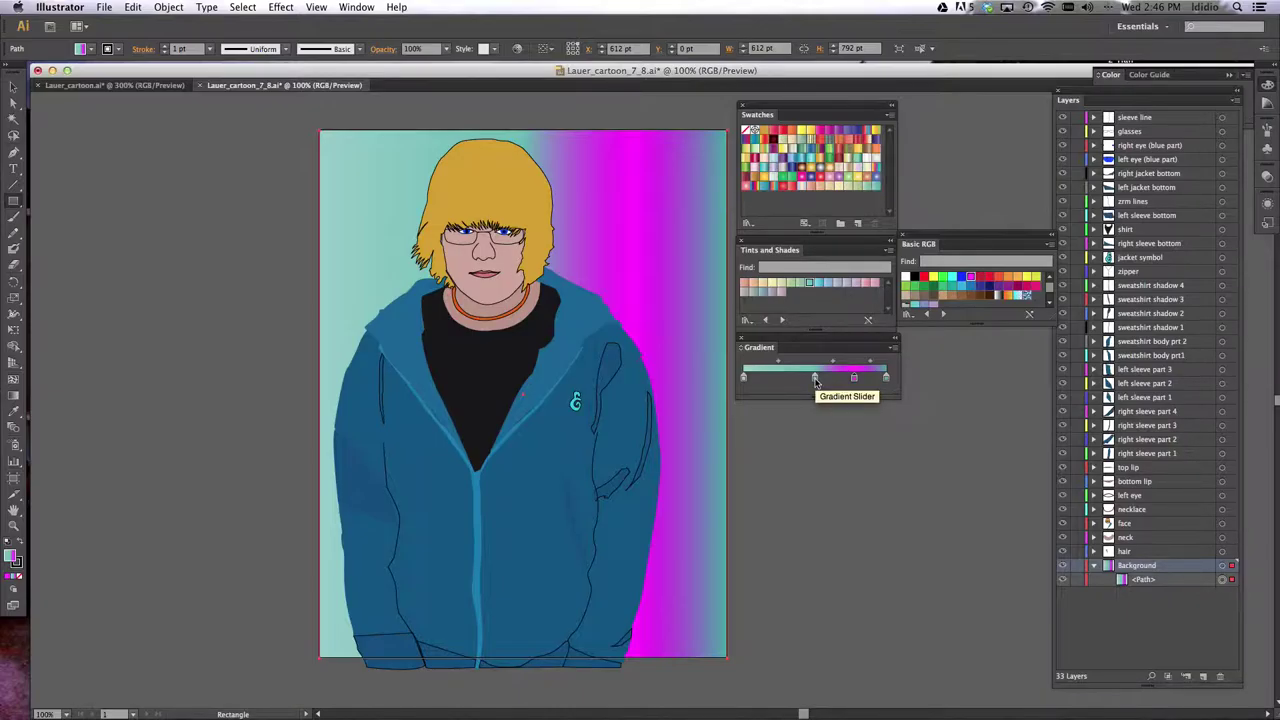
drag(815, 378, 819, 406)
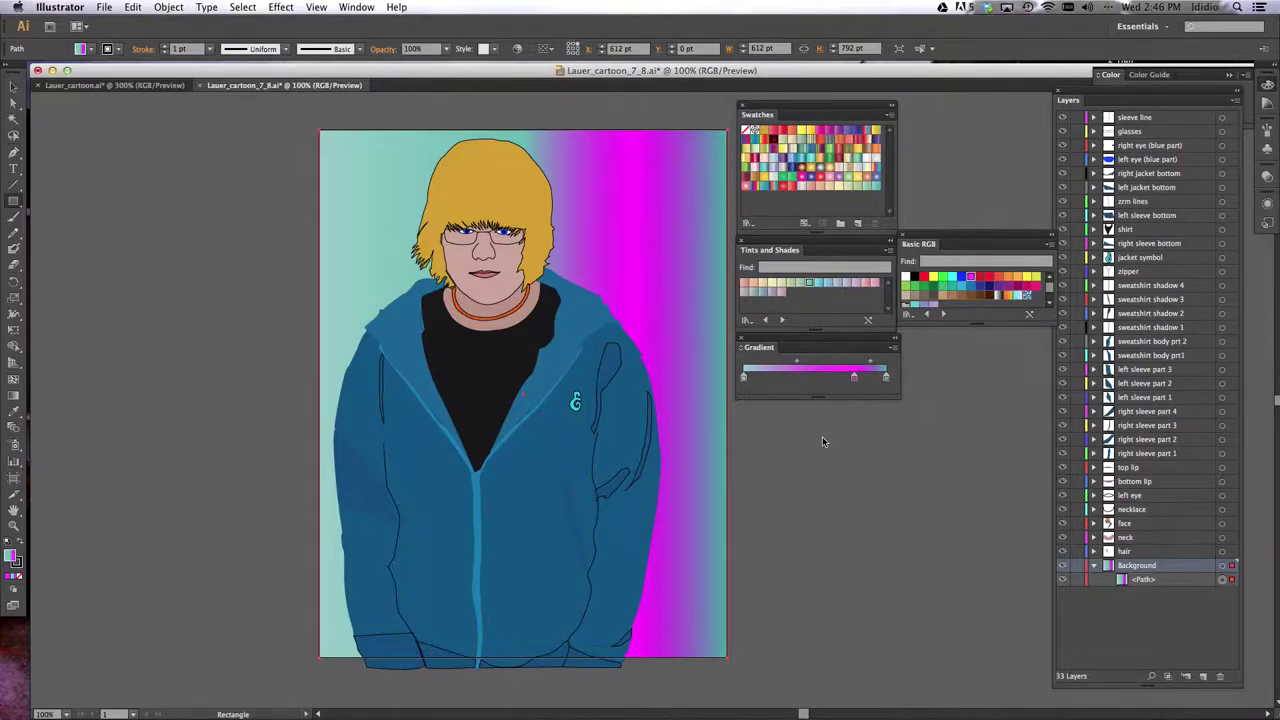
drag(383, 443, 690, 444)
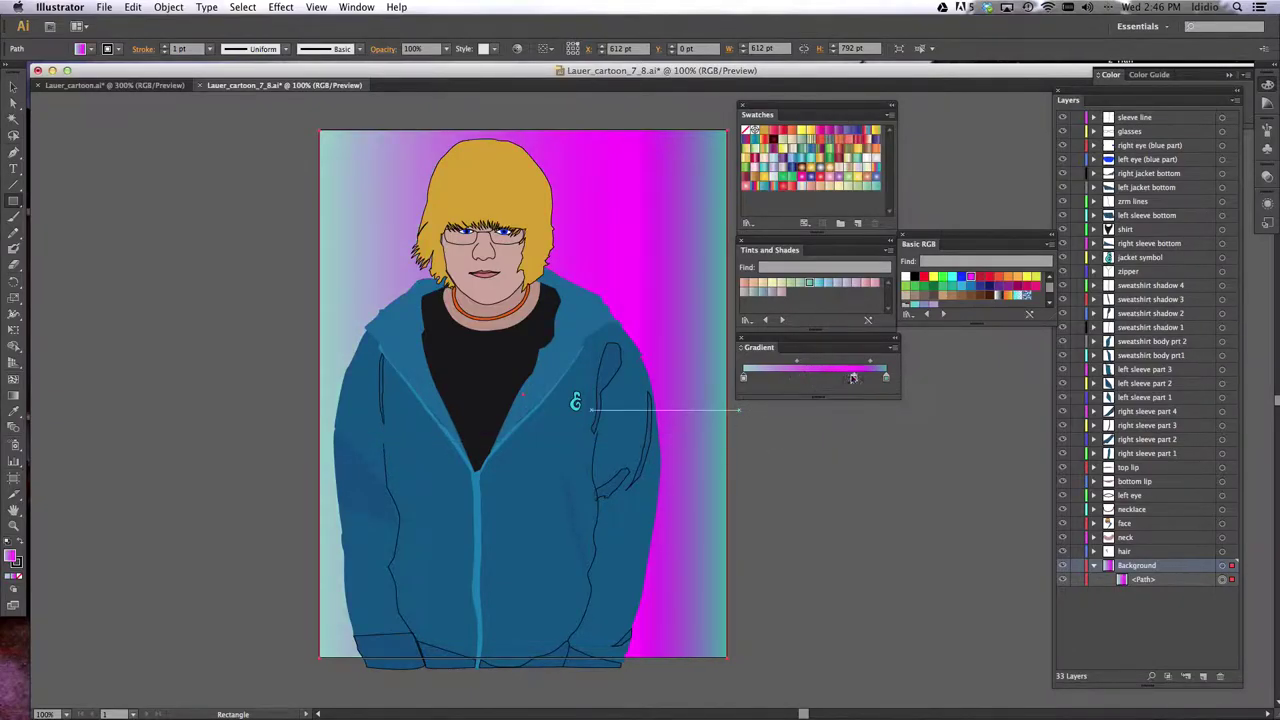
Shift the magenta stop left and make the gradient's right end stop orange.
mouse_move(854, 378)
mouse_down()
mouse_move(781, 367)
mouse_move(846, 363)
mouse_up()
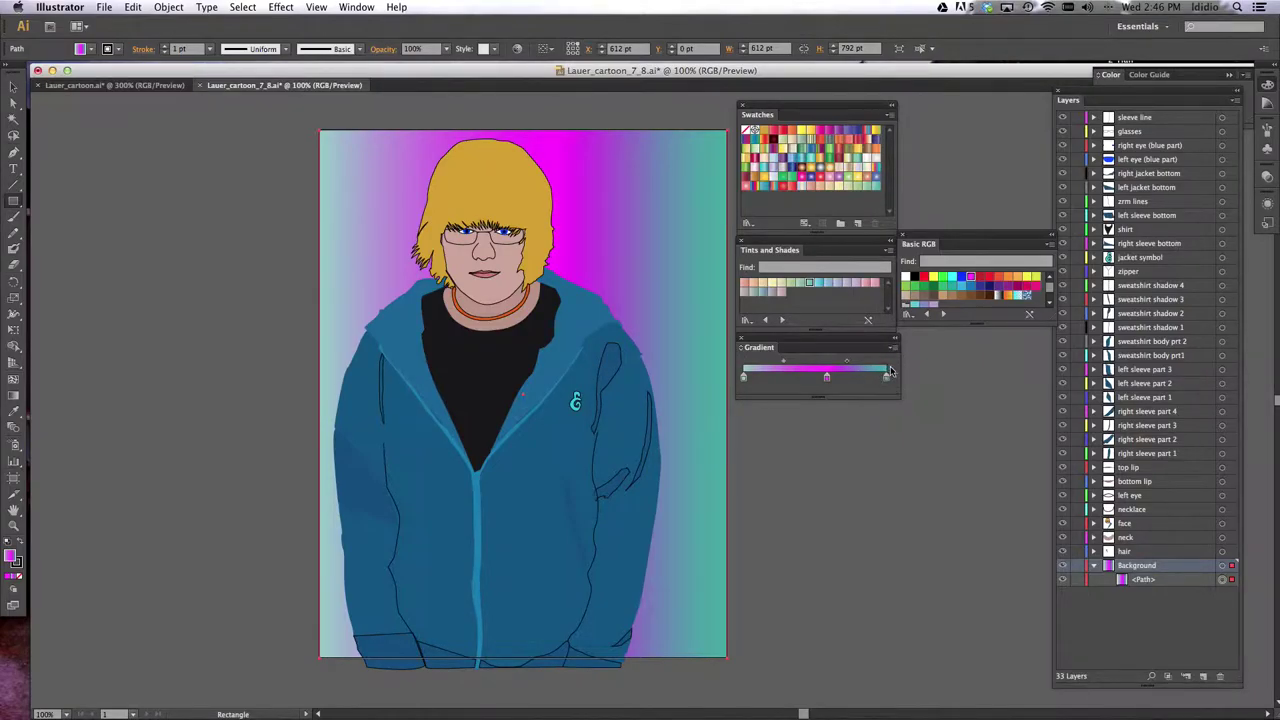
drag(998, 278, 886, 385)
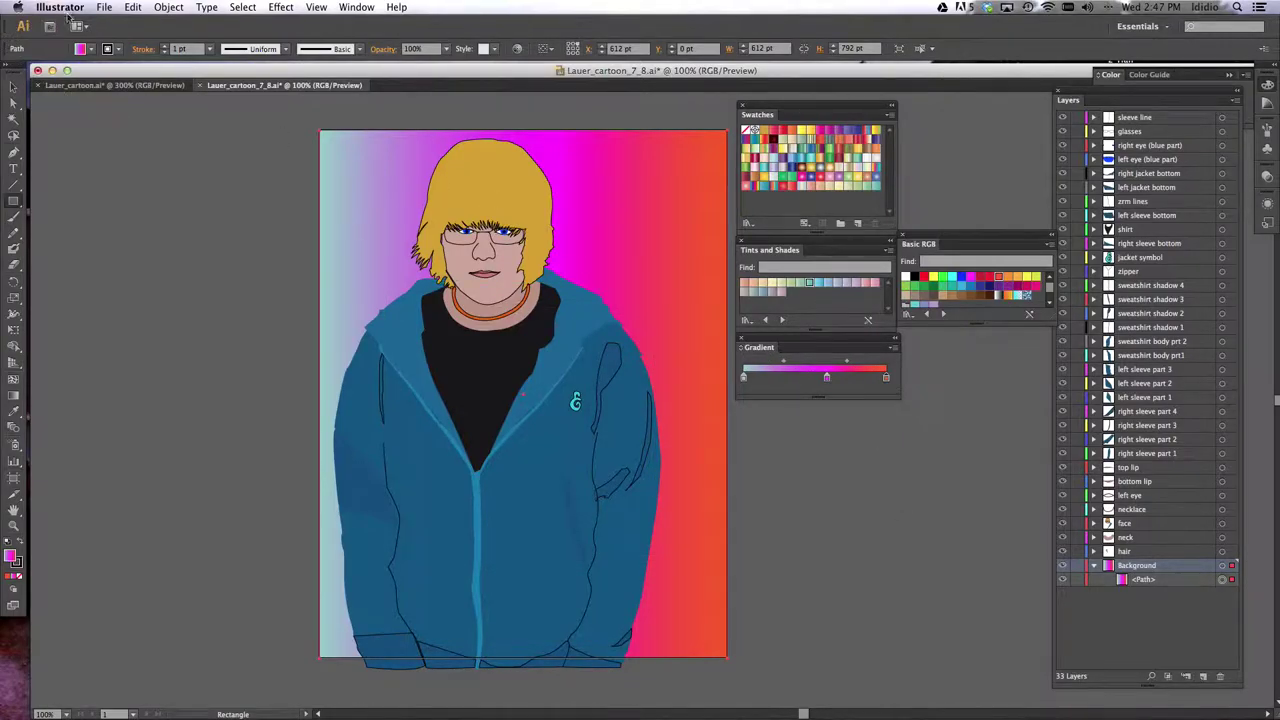
click(105, 7)
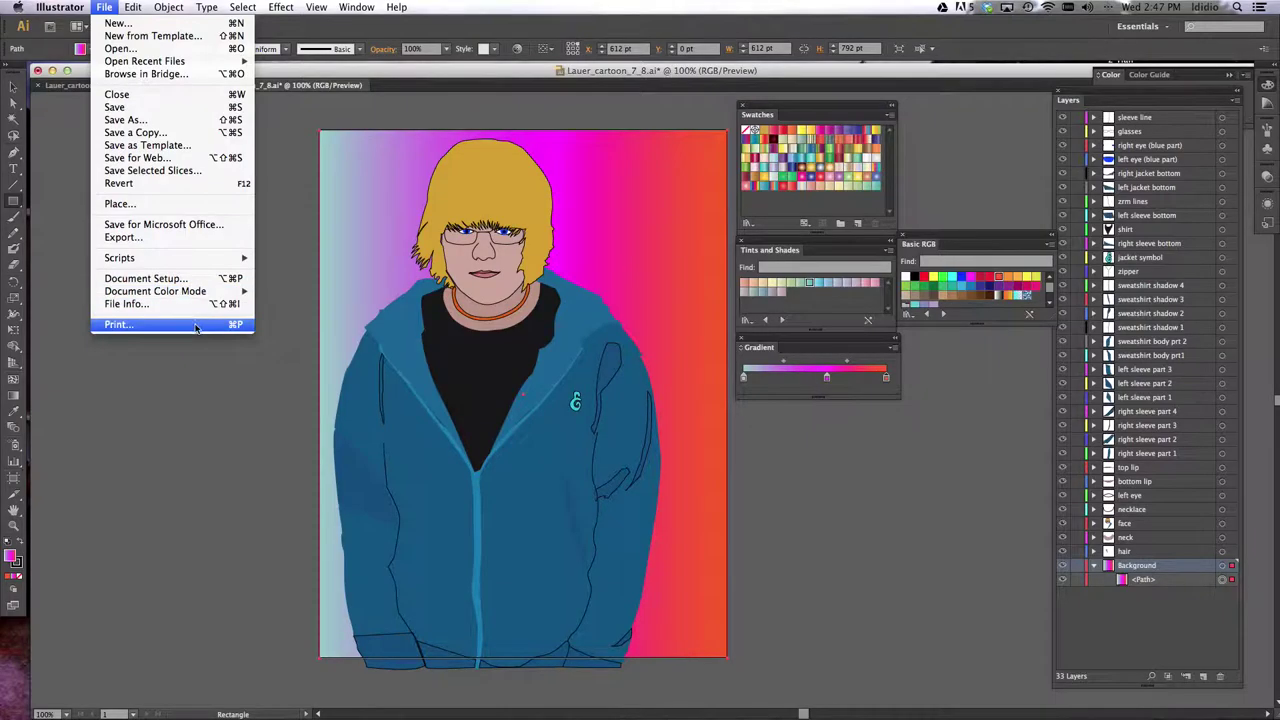
click(424, 390)
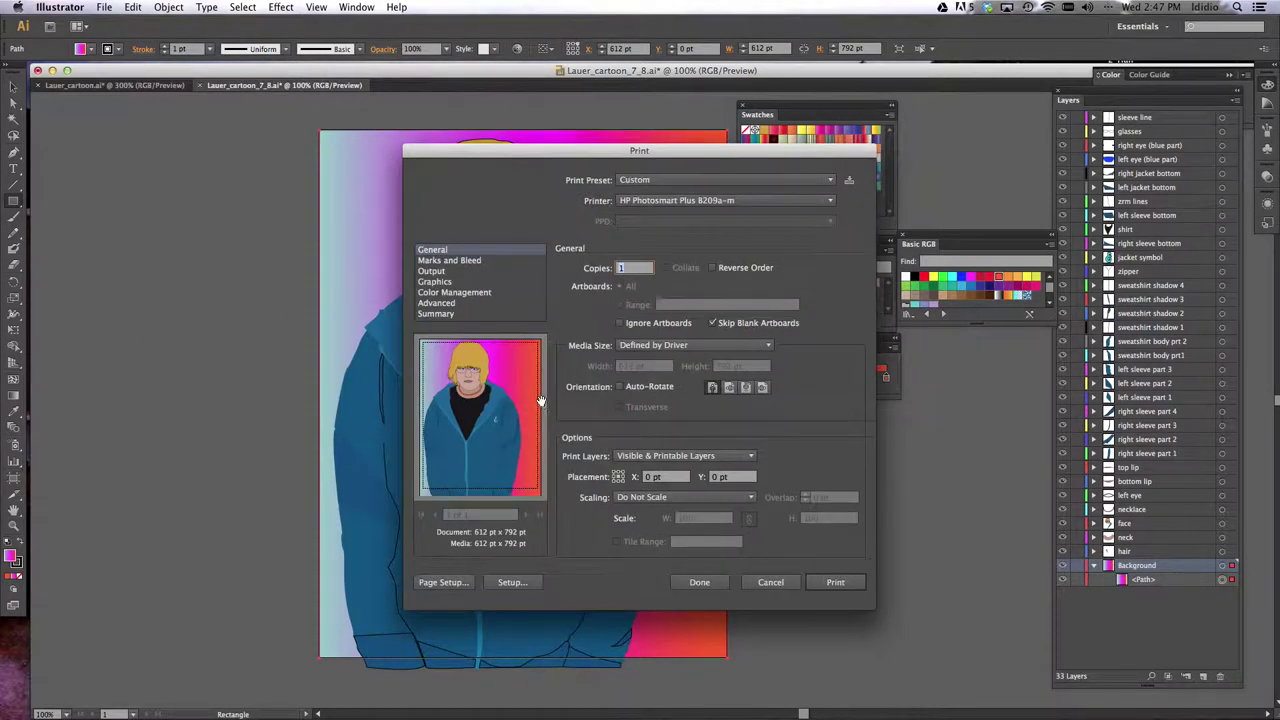
click(645, 499)
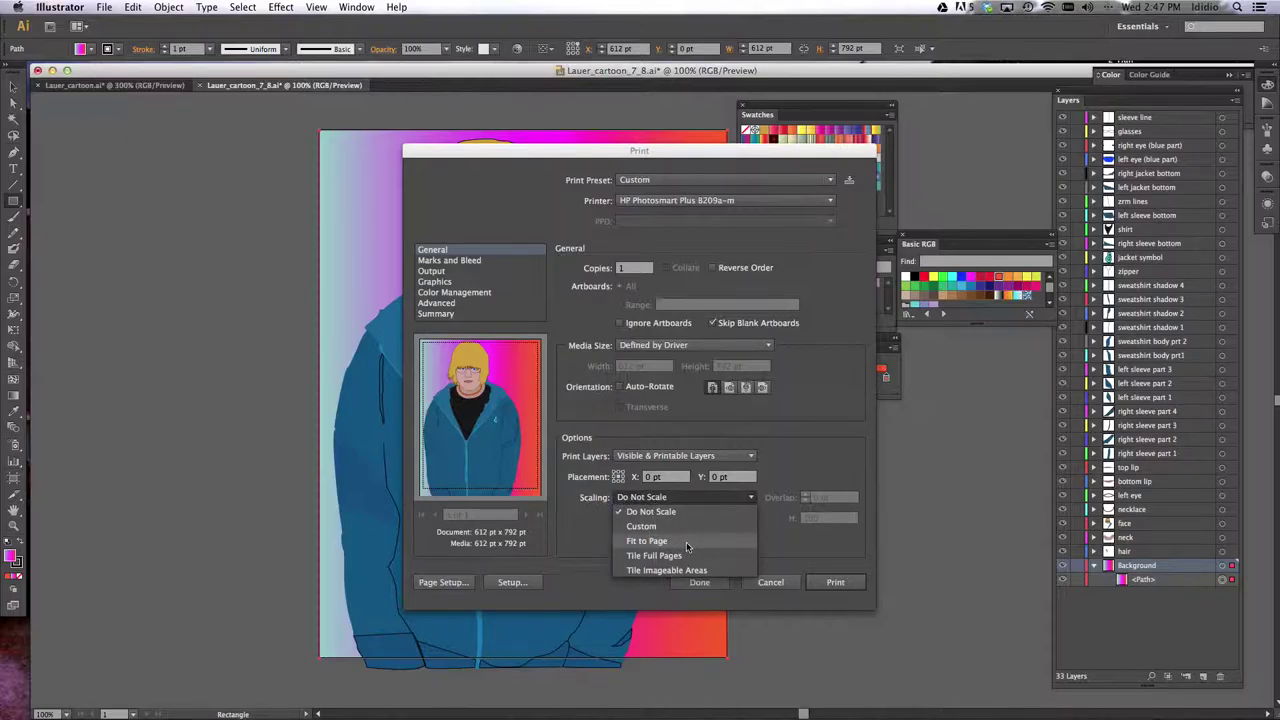
click(687, 543)
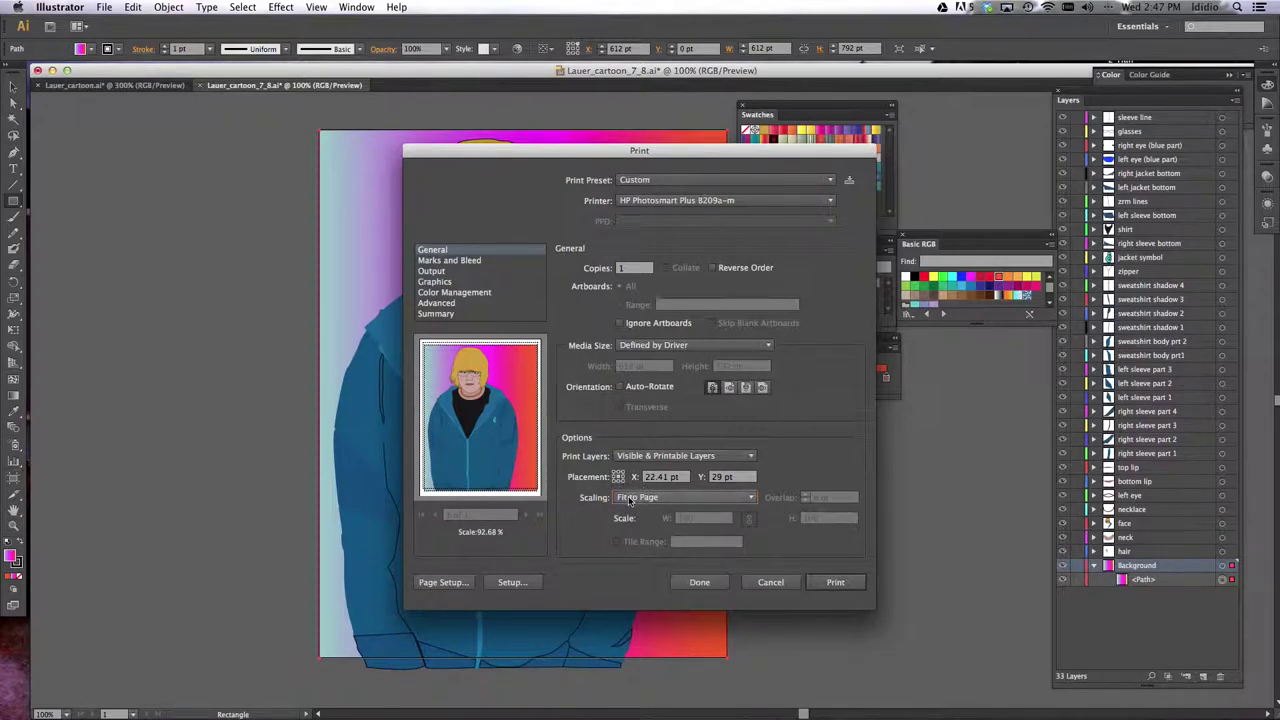
click(769, 583)
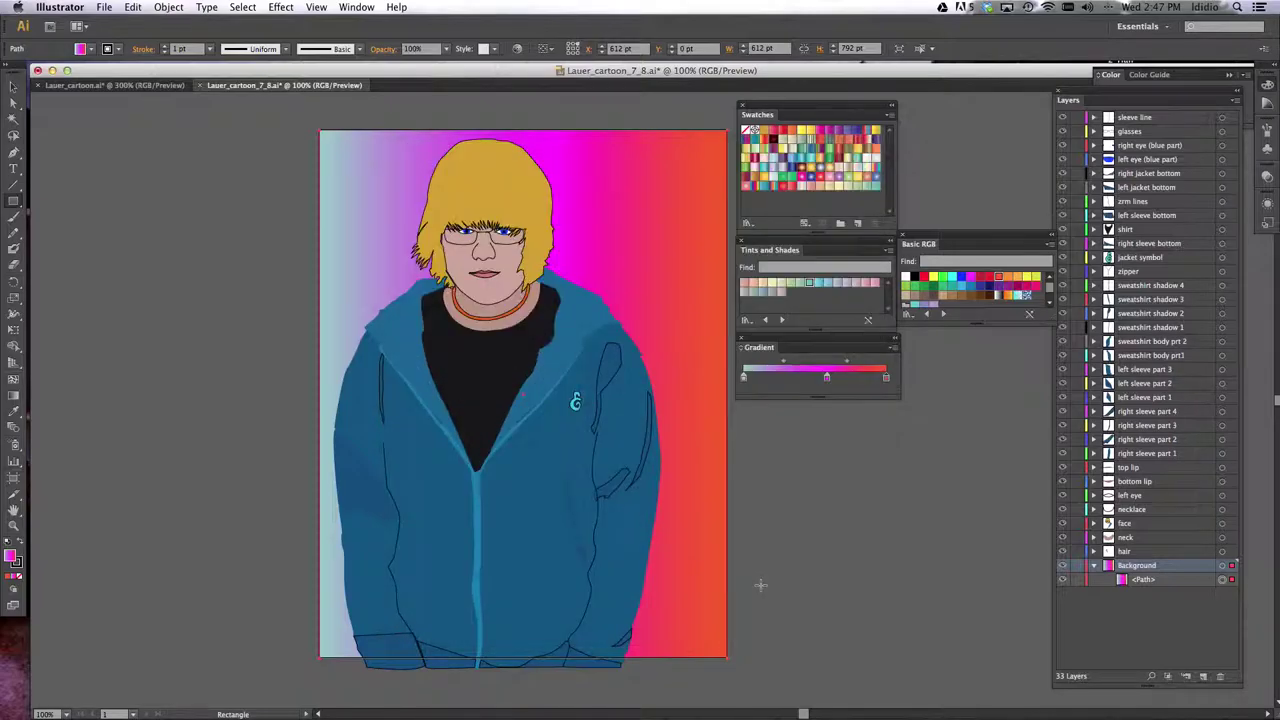